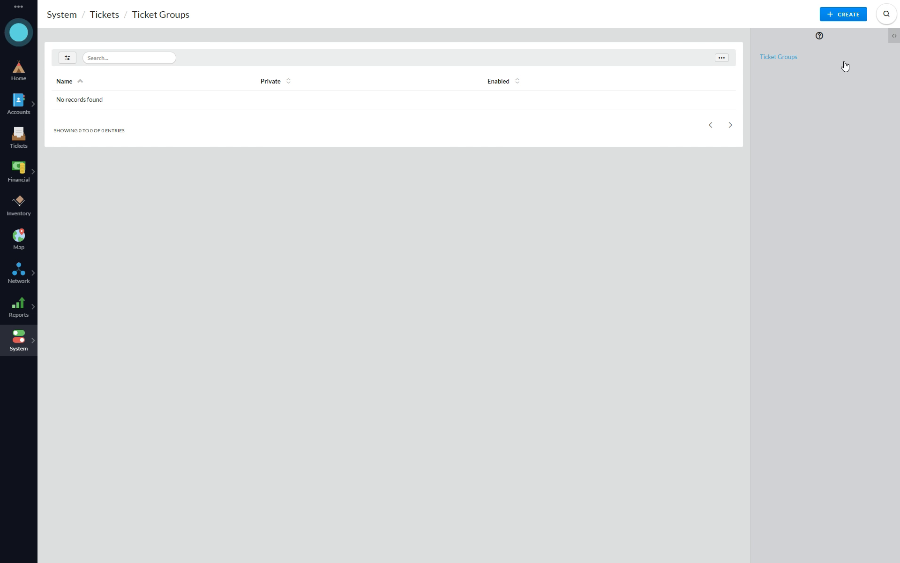
# Create a 'Support' ticket group containing both available users.
pyautogui.click(847, 23)
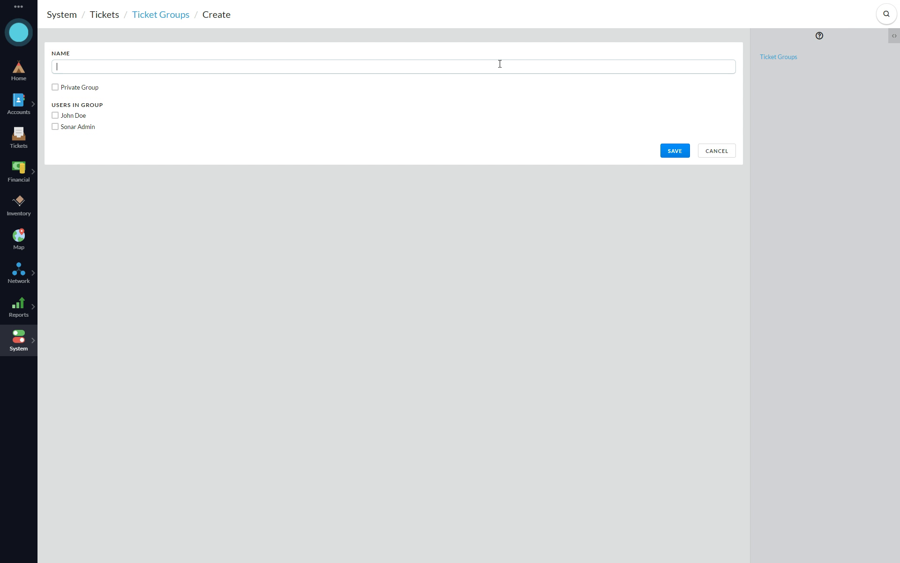
pyautogui.click(502, 62)
pyautogui.write('Support')
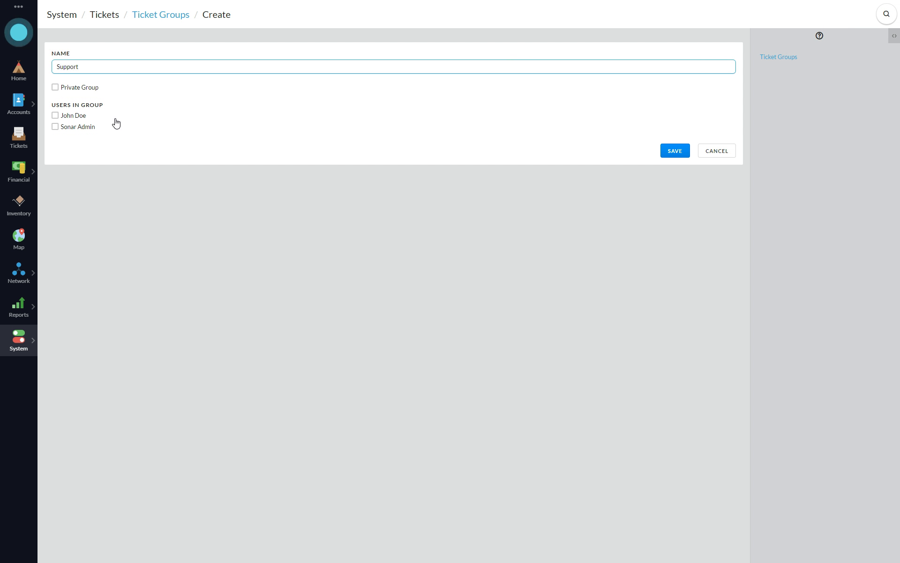
pyautogui.click(74, 116)
pyautogui.click(75, 126)
pyautogui.click(674, 155)
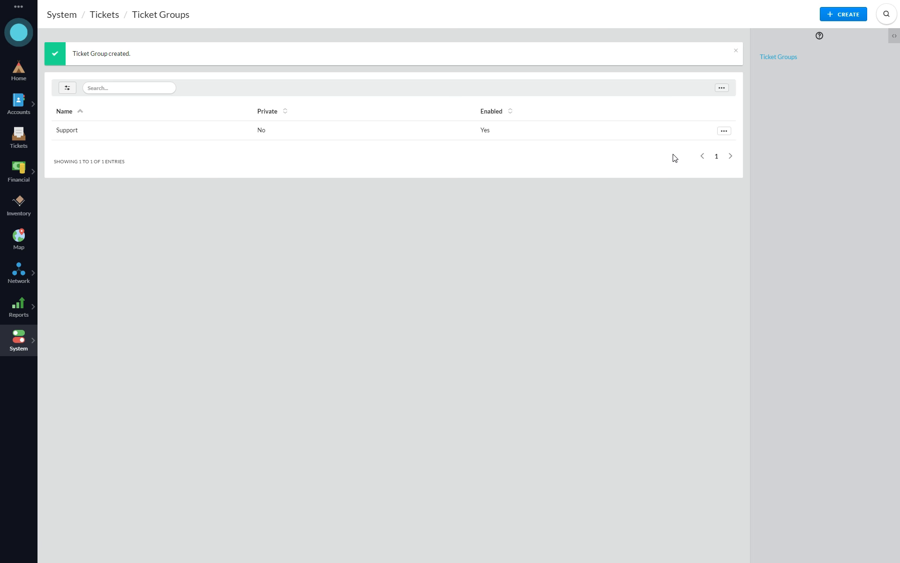
# Create a 'Sales' ticket group containing both available users.
pyautogui.click(848, 19)
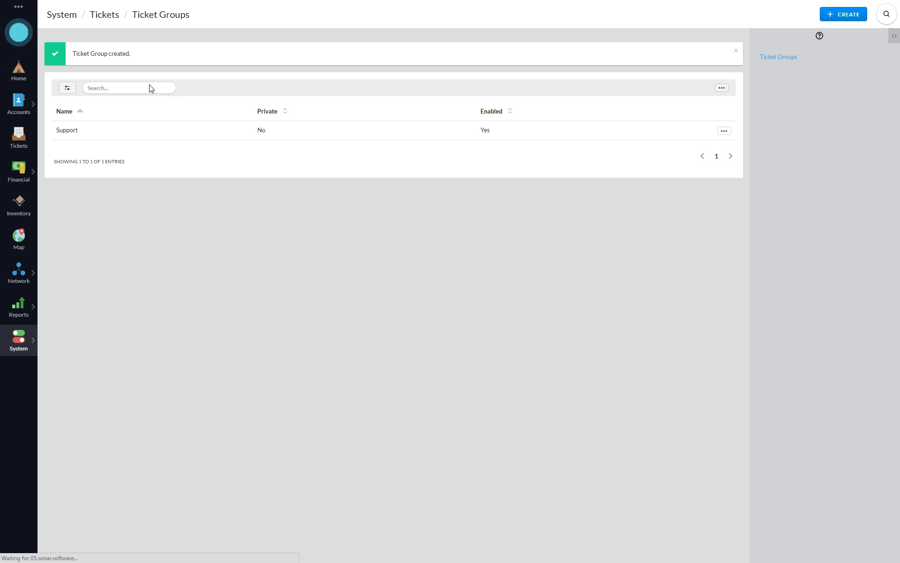
pyautogui.click(110, 69)
pyautogui.write('Sales')
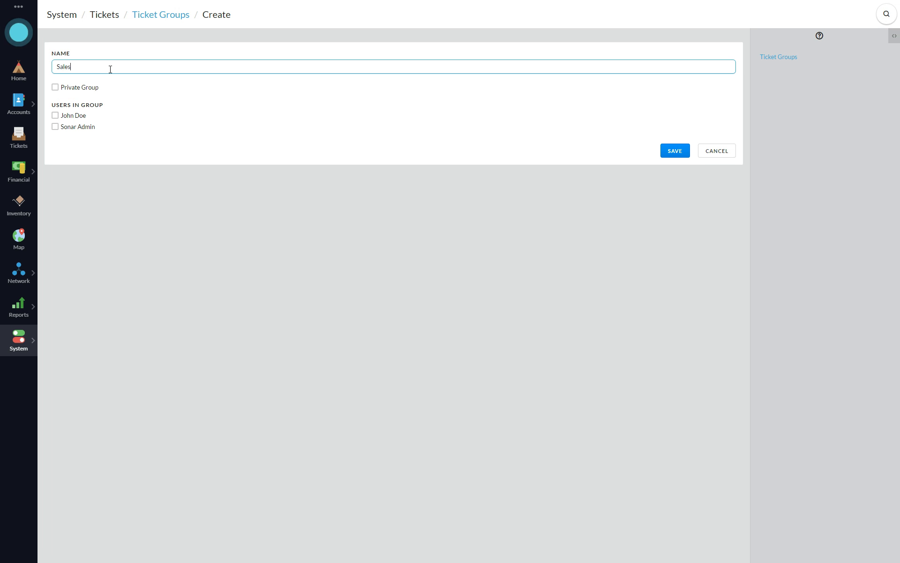
pyautogui.click(71, 115)
pyautogui.click(77, 127)
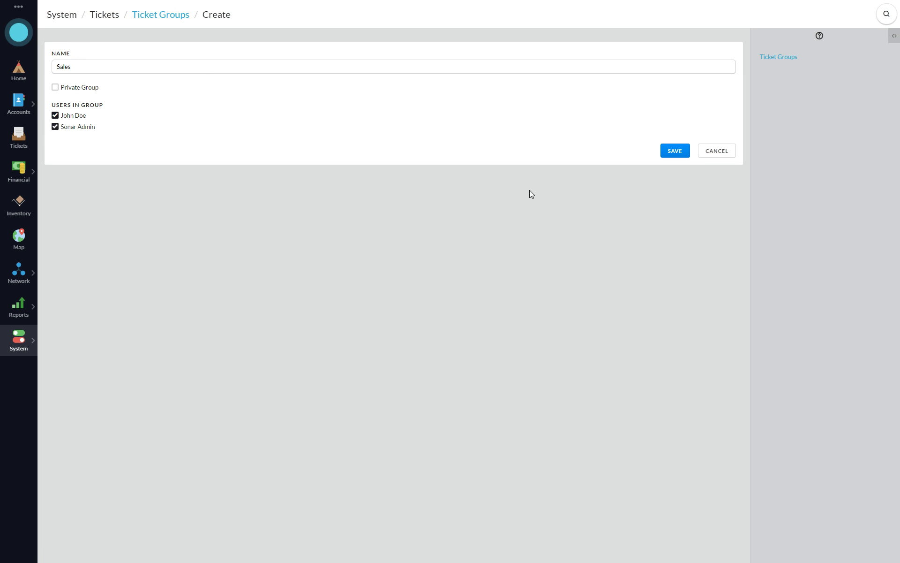
pyautogui.click(675, 151)
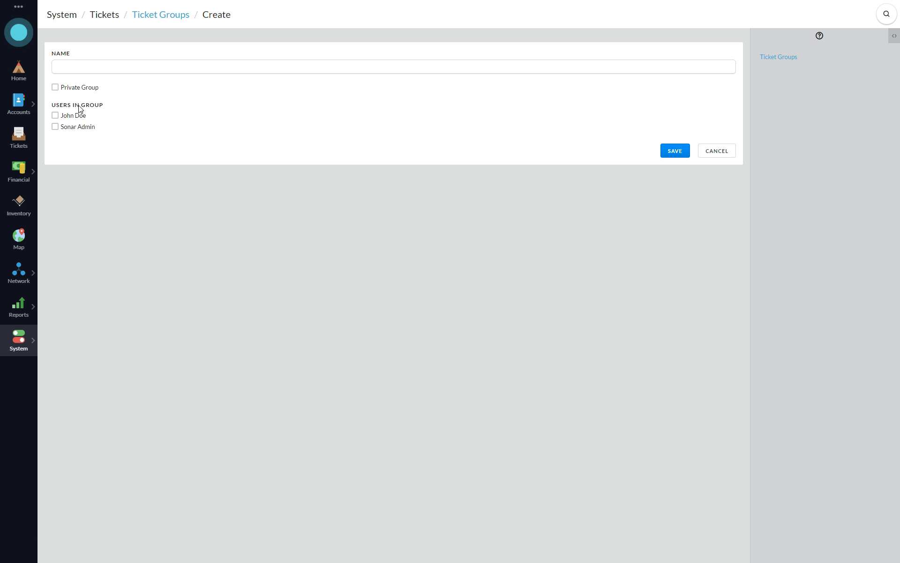
# Create a private 'Tier 3' ticket group containing both available users.
pyautogui.click(78, 88)
pyautogui.click(101, 70)
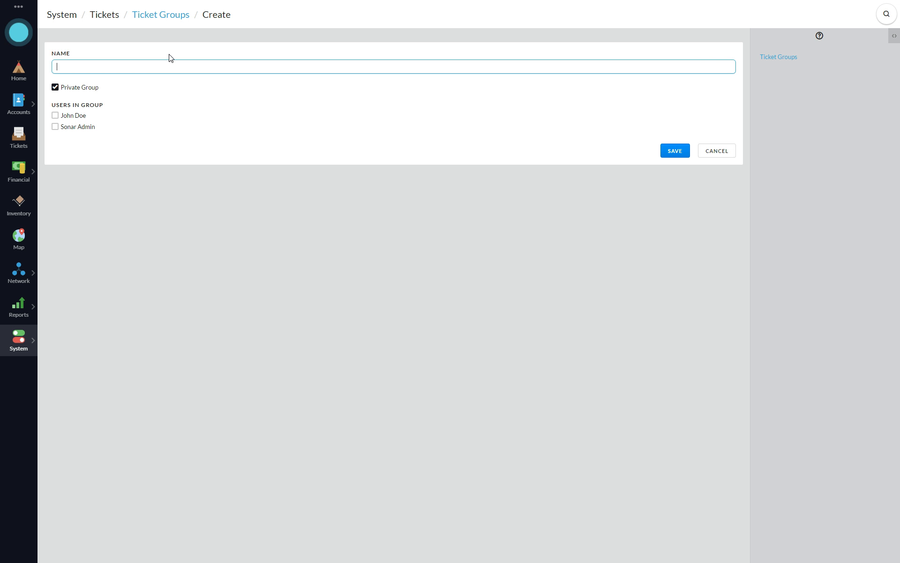
pyautogui.write('Tier 3')
pyautogui.click(71, 117)
pyautogui.click(79, 131)
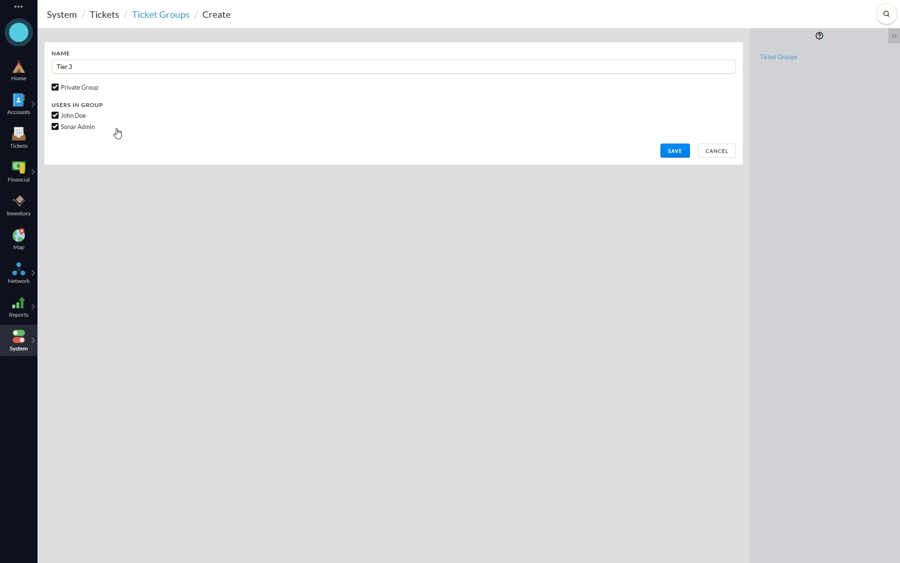
pyautogui.click(671, 149)
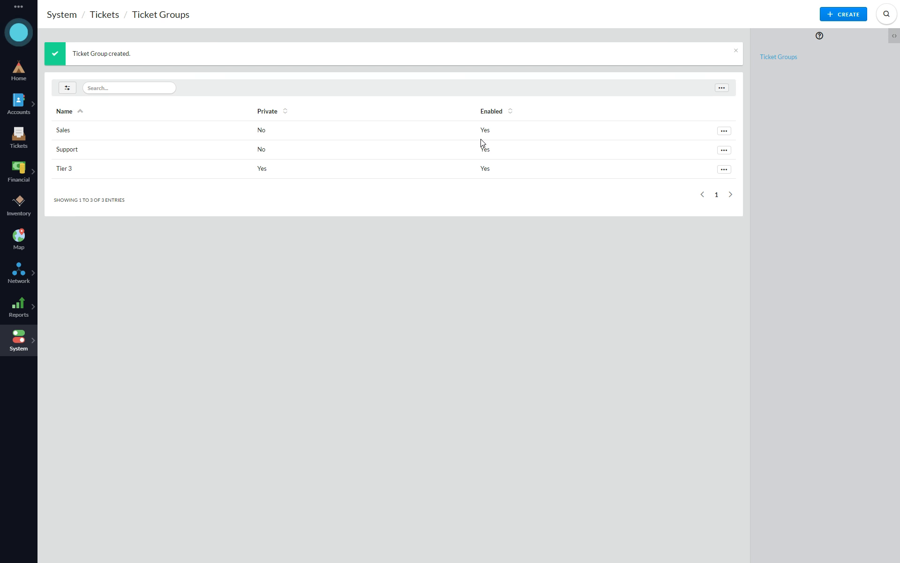
# Review the Sales group's settings, leave it unchanged, and bring up the System navigation.
pyautogui.click(724, 130)
pyautogui.click(689, 143)
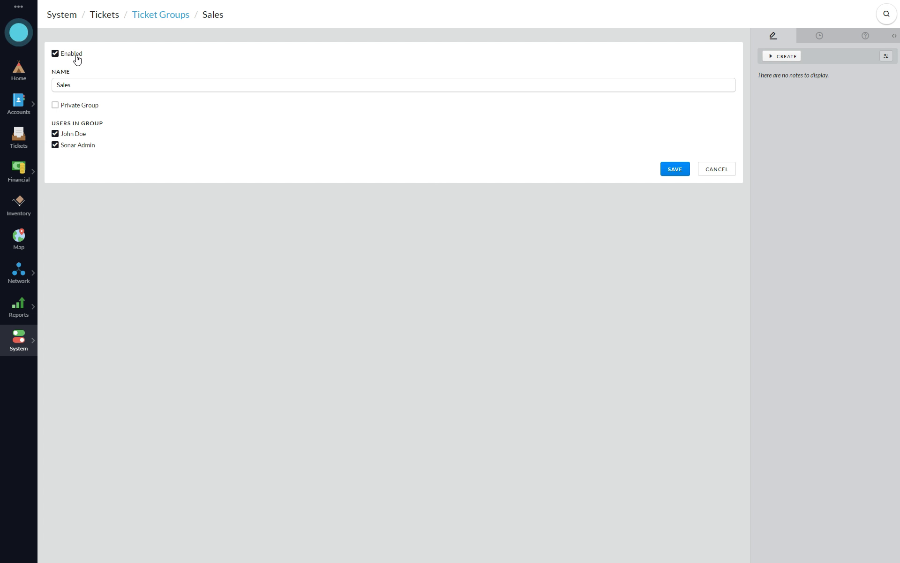
pyautogui.click(731, 173)
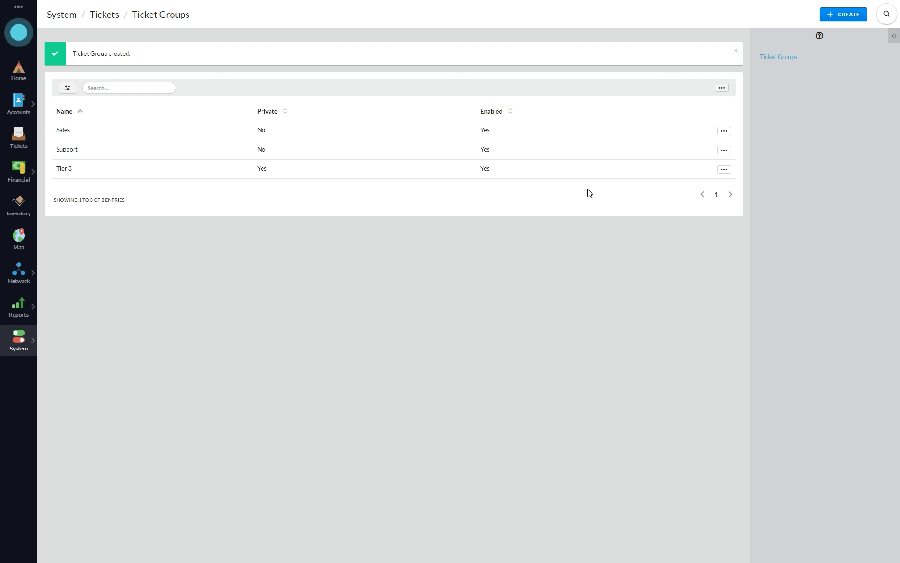
pyautogui.click(18, 346)
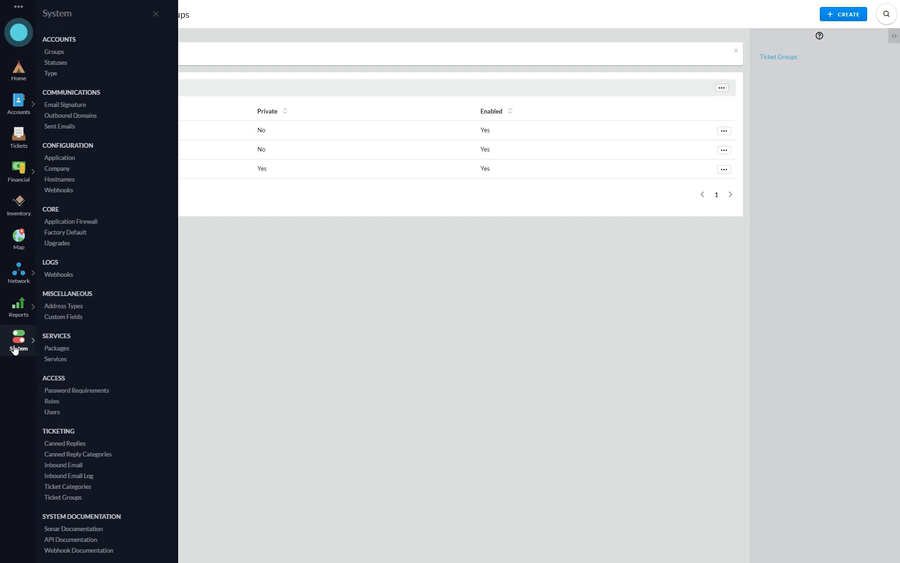
# Add a 'DNS Issue' ticket category from the Ticket Categories list.
pyautogui.click(78, 486)
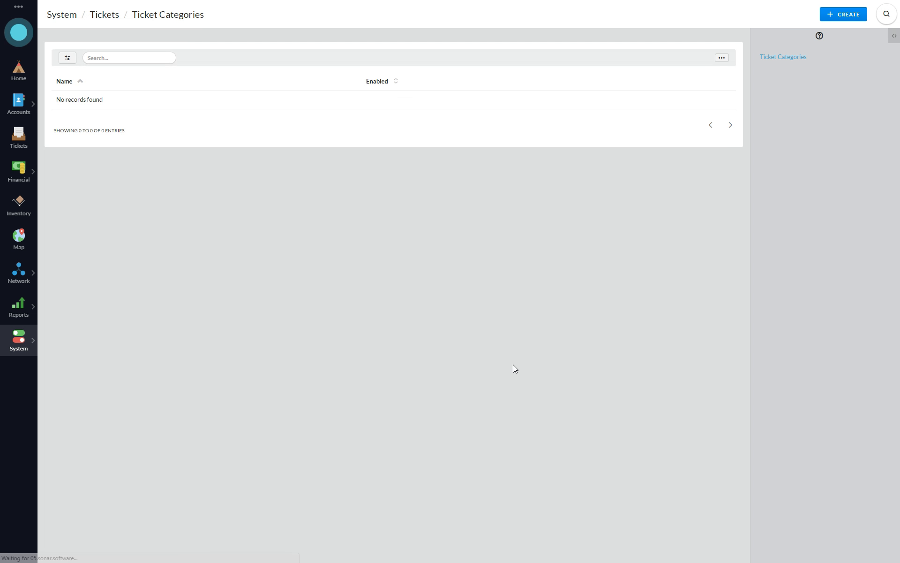
pyautogui.click(850, 14)
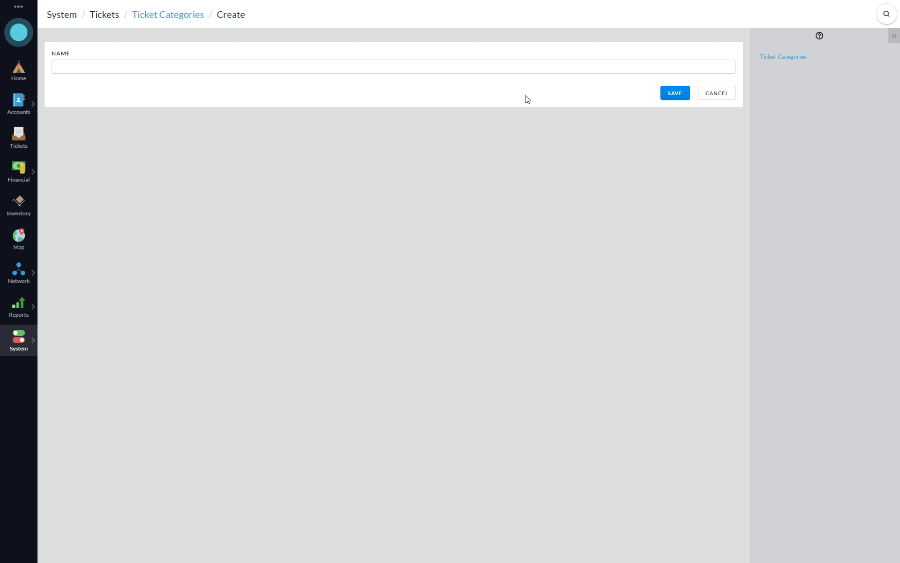
pyautogui.click(529, 70)
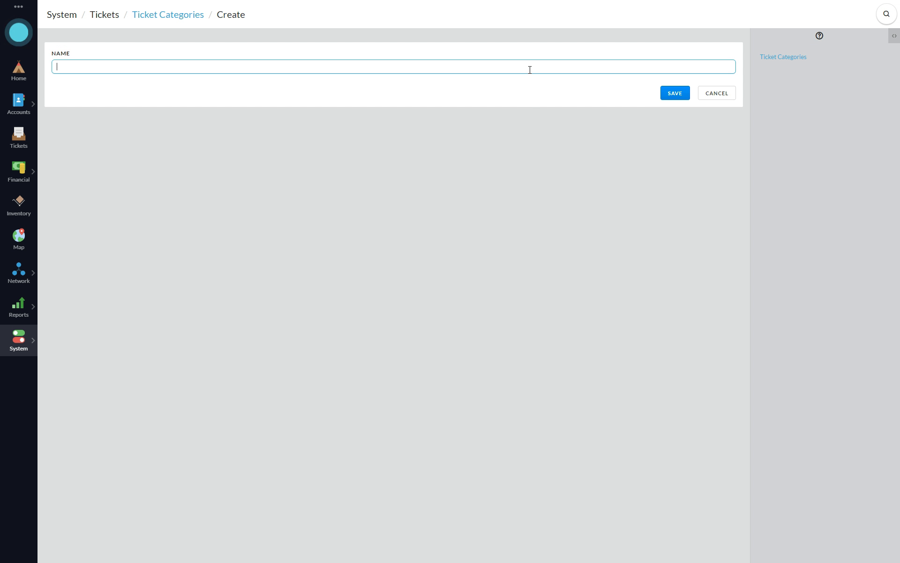
pyautogui.write('DNS Issue')
pyautogui.press('Return')
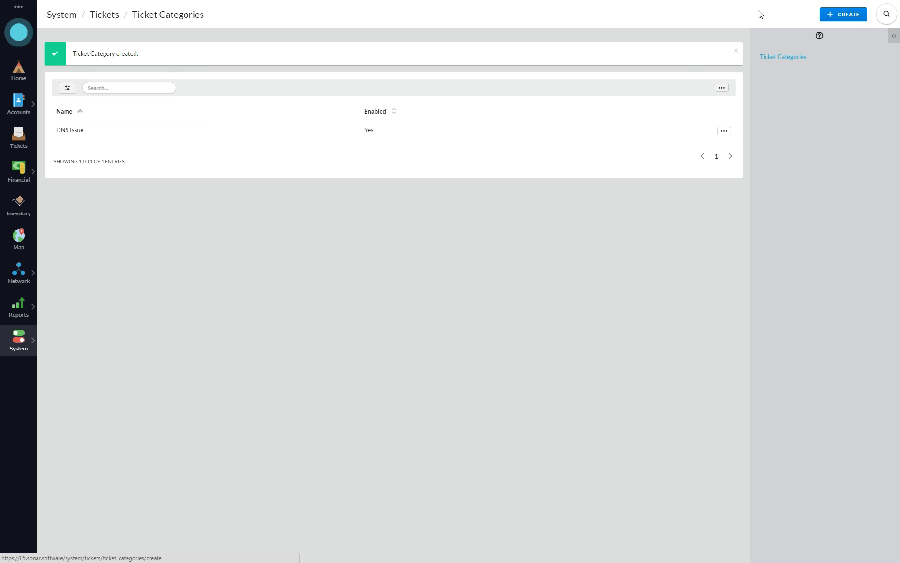
# Add a second ticket category named 'Slow Speeds'.
pyautogui.hotkey('alt', 'Left')
pyautogui.click(117, 70)
pyautogui.write('Sl')
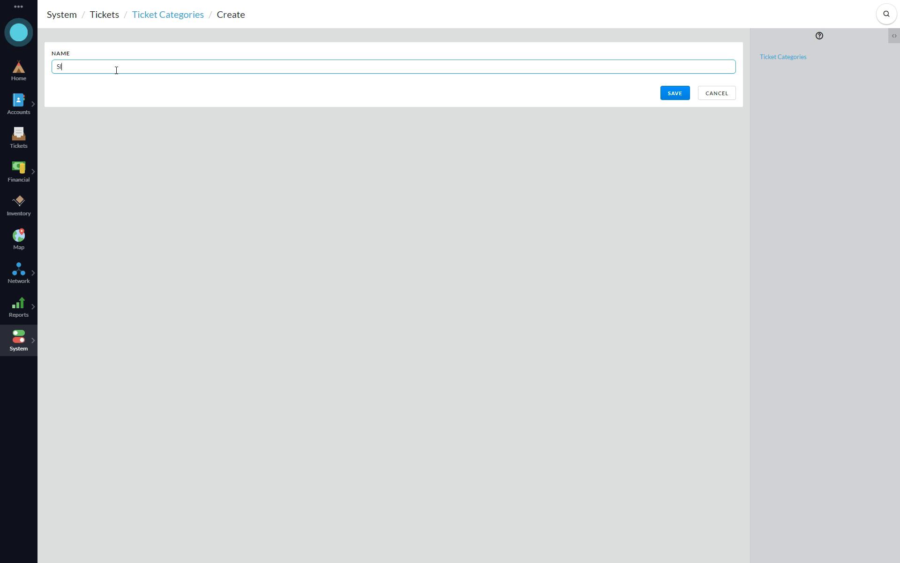
pyautogui.write('ow Speed')
pyautogui.press('Return')
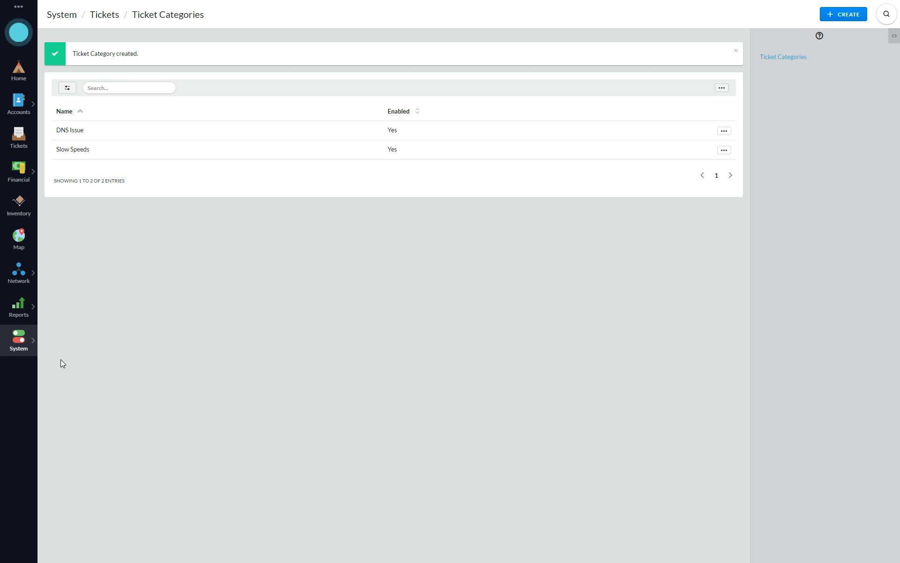
# Show the System navigation flyout listing the settings pages, including ticketing.
pyautogui.click(19, 346)
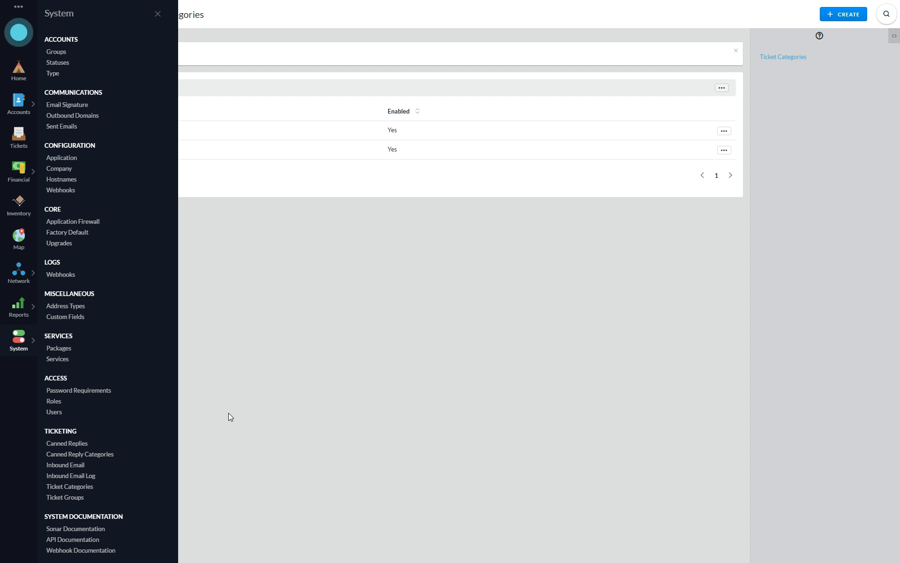
# Under Inbound Email, add 'sonar.software' as a new outbound domain.
pyautogui.click(64, 466)
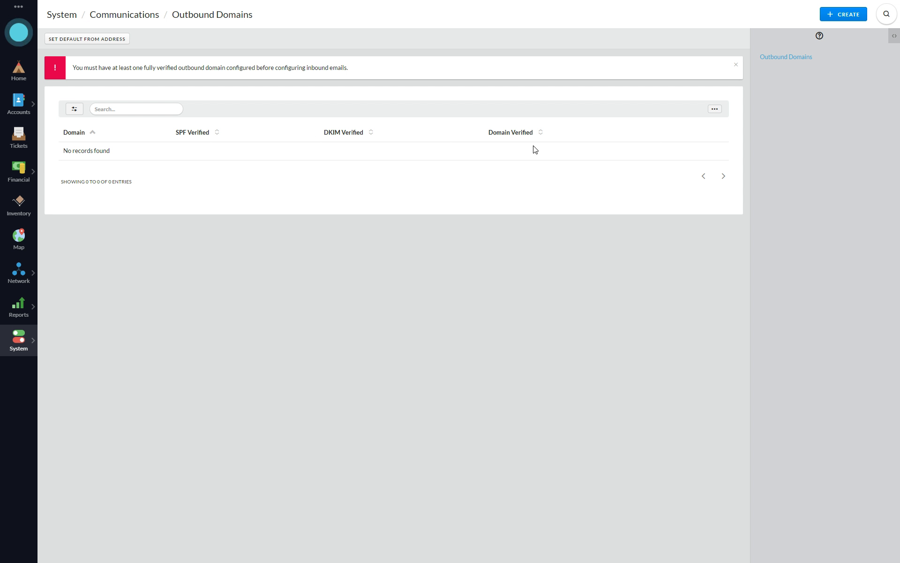
pyautogui.click(797, 57)
pyautogui.click(846, 16)
pyautogui.click(147, 69)
pyautogui.write('sonar.software')
pyautogui.press('Return')
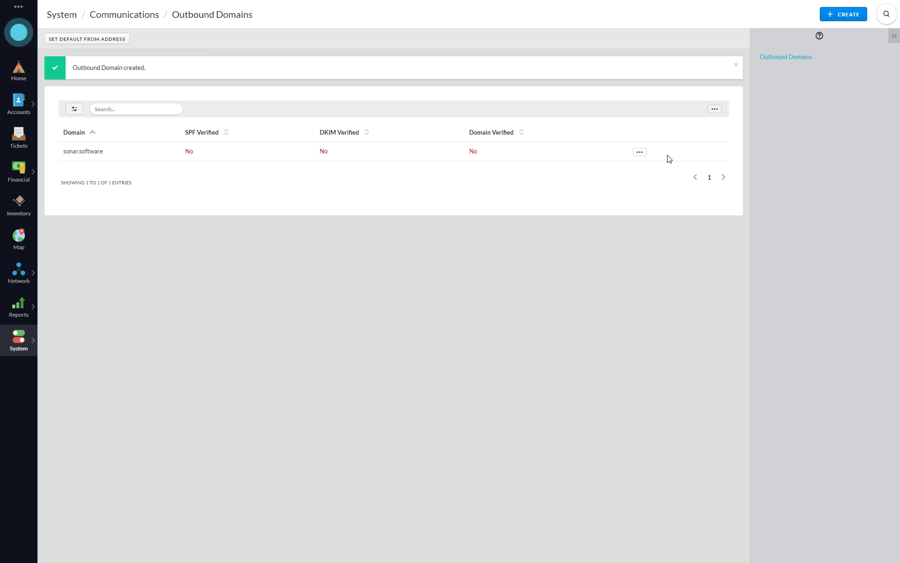
# Verify the sonar.software DNS records so SPF, DKIM and domain all pass.
pyautogui.click(639, 151)
pyautogui.click(617, 182)
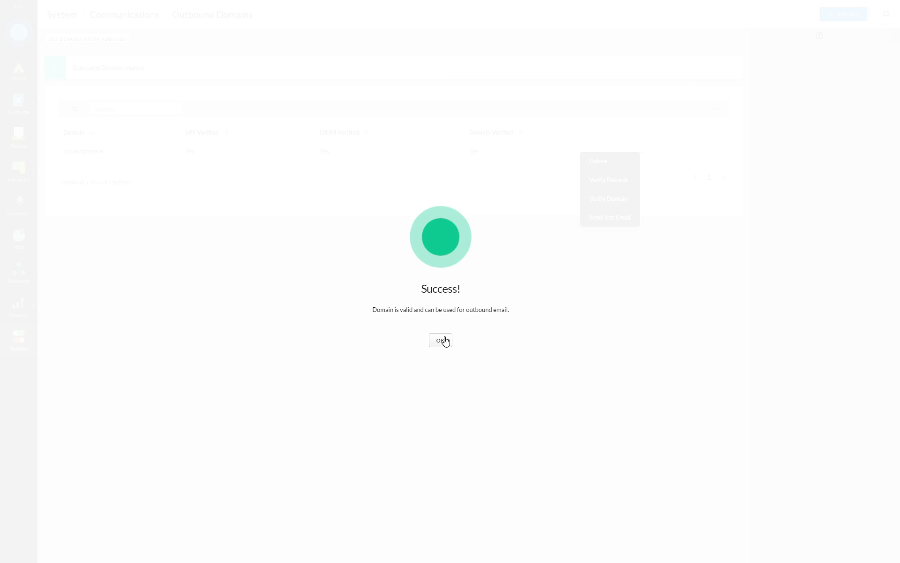
pyautogui.click(443, 339)
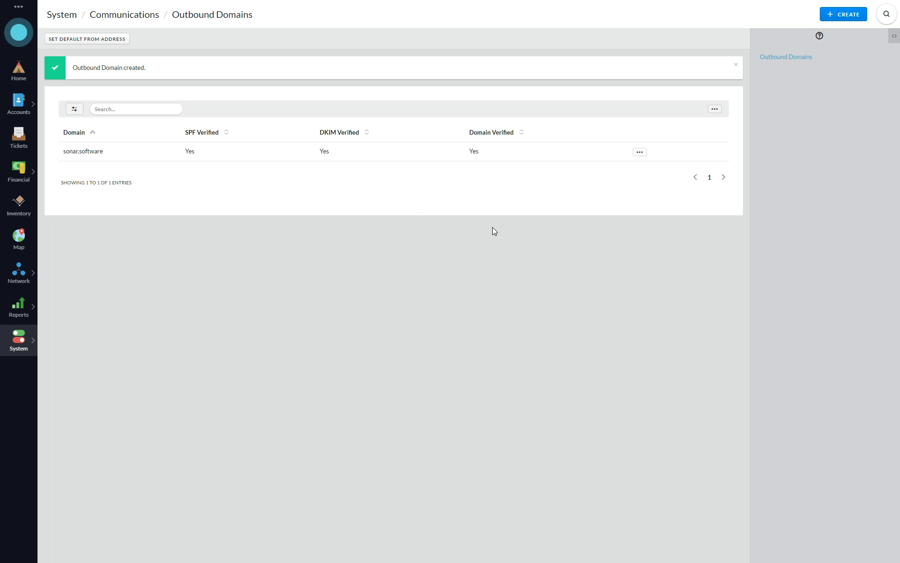
pyautogui.click(19, 340)
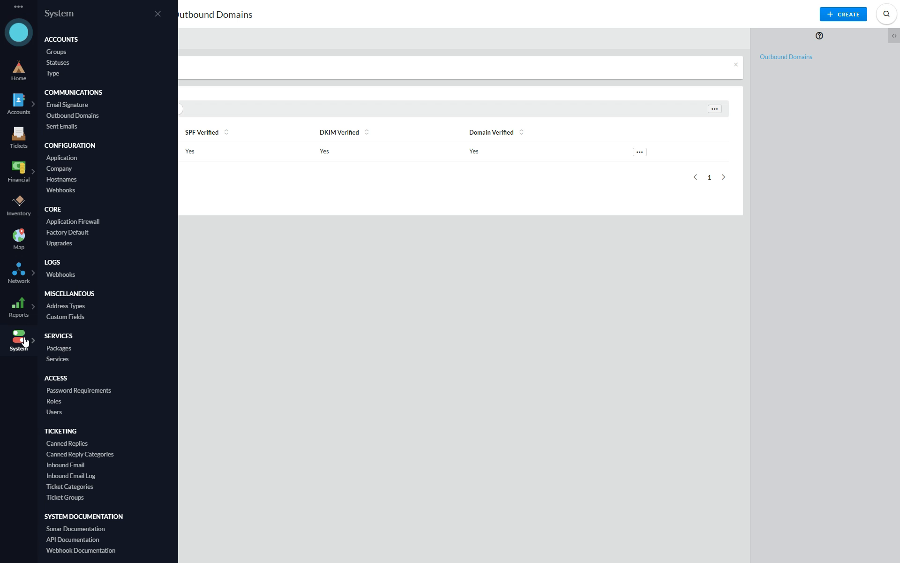
# Start a new inbound email account with description 'Support' and reply name 'Sonar'.
pyautogui.click(66, 464)
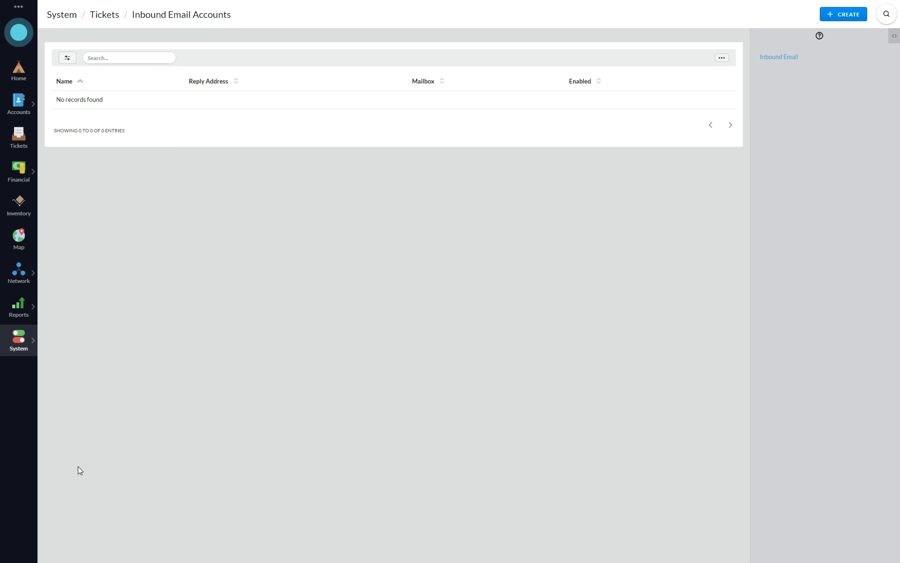
pyautogui.click(841, 20)
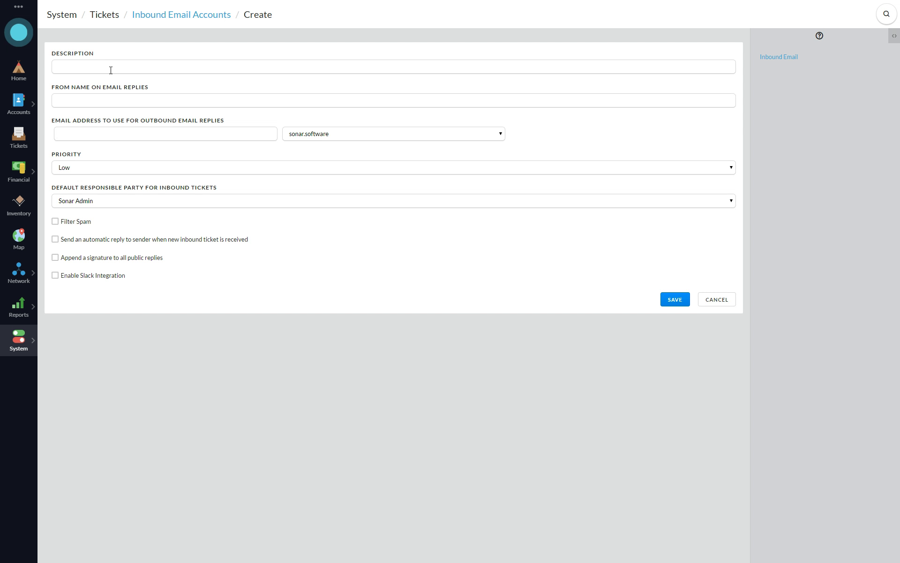
pyautogui.click(136, 66)
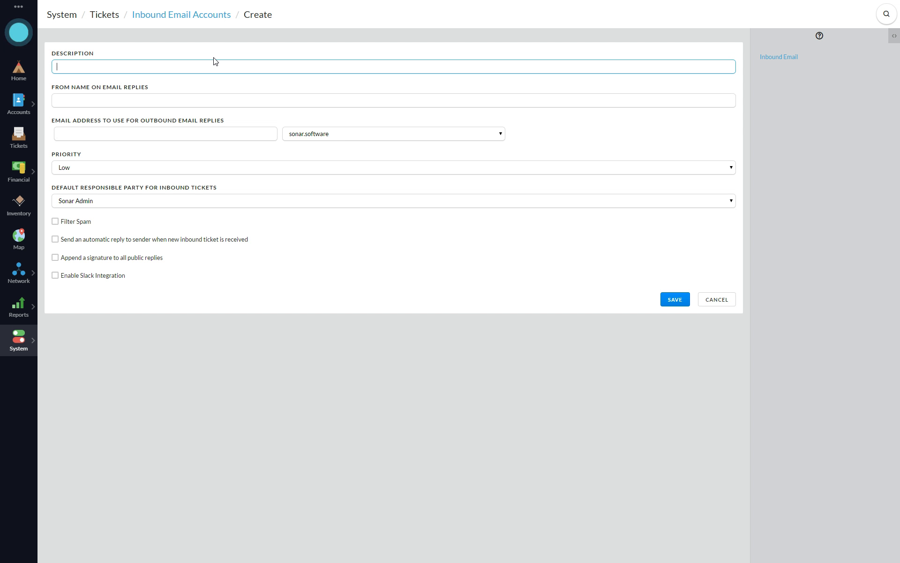
pyautogui.write('Support')
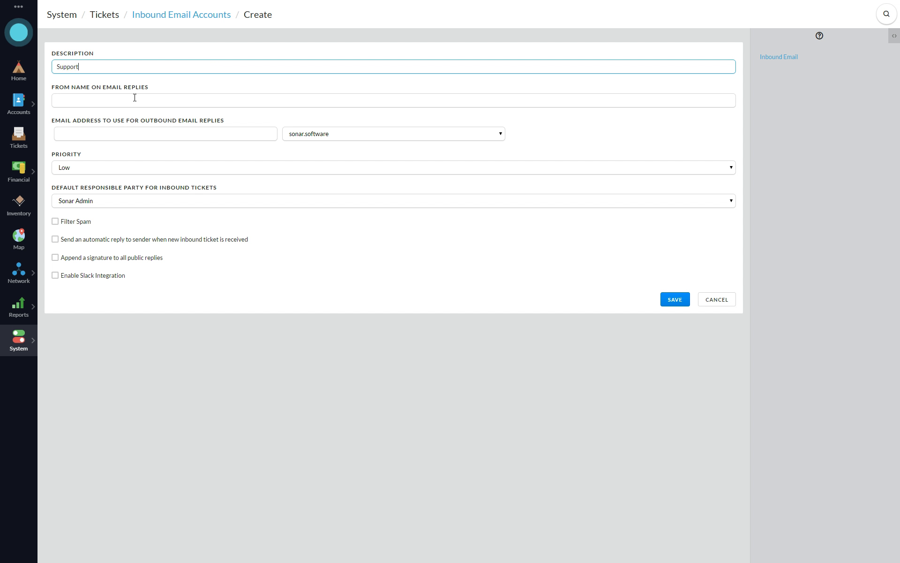
pyautogui.click(177, 96)
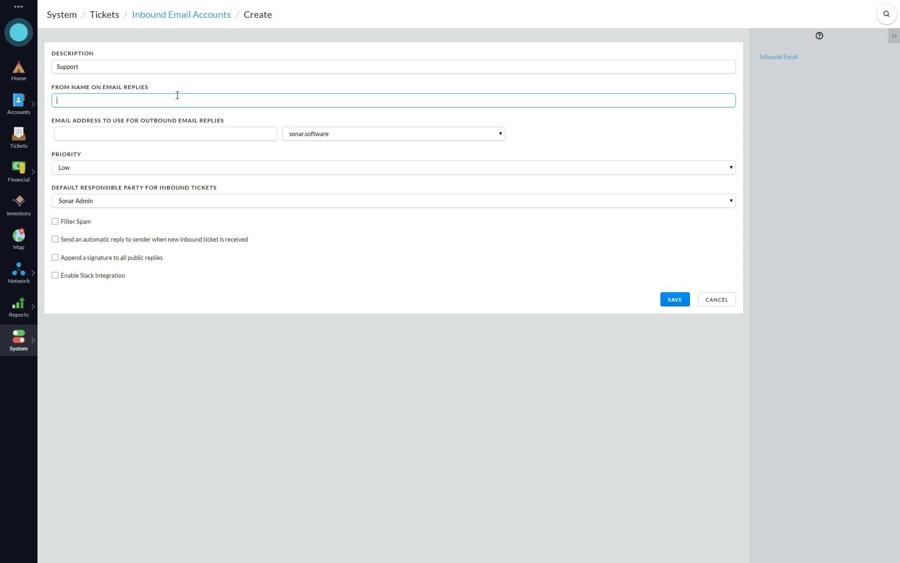
pyautogui.write('Sonar')
pyautogui.click(140, 137)
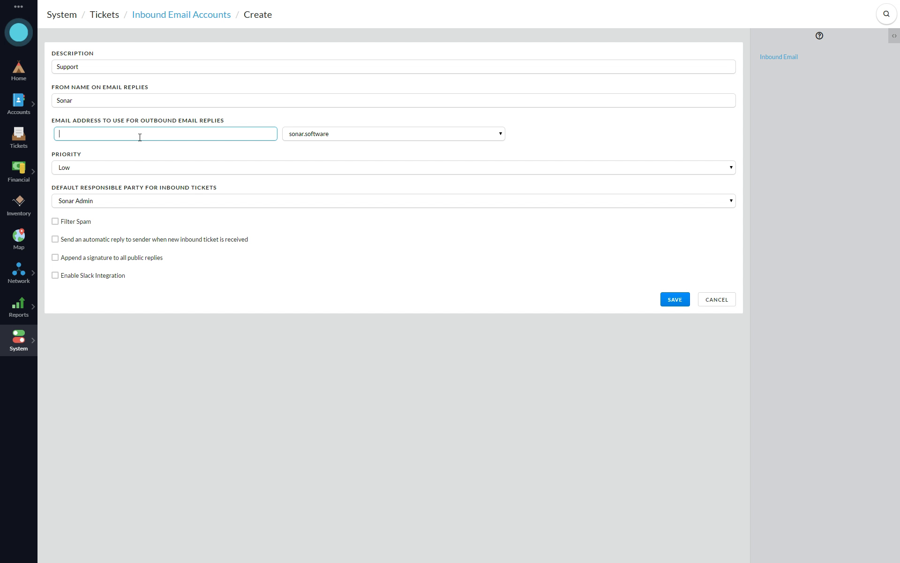
pyautogui.click(345, 137)
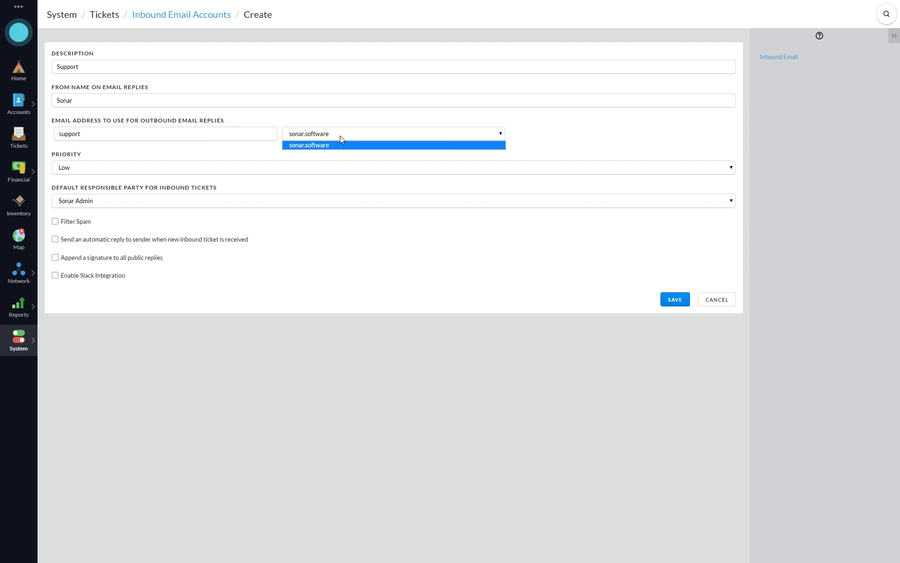
pyautogui.click(324, 143)
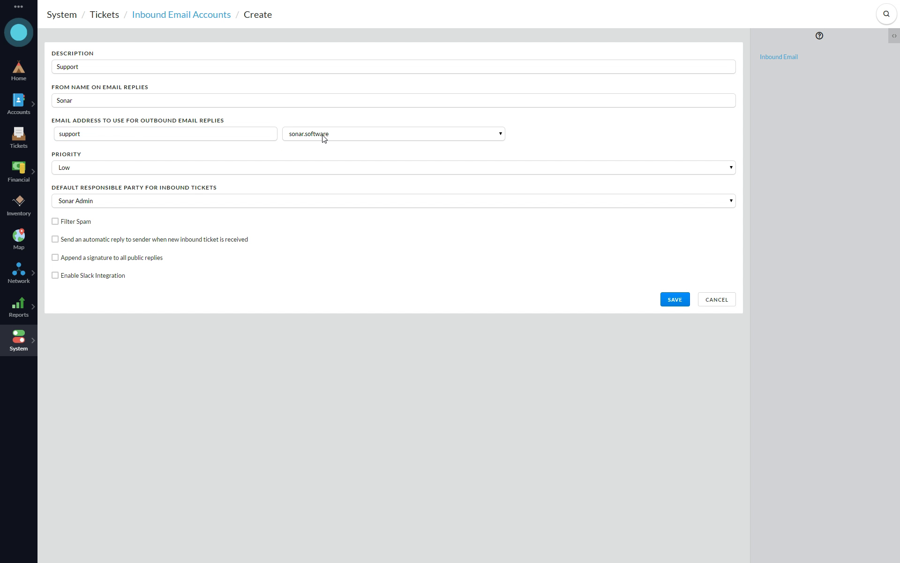
pyautogui.click(75, 168)
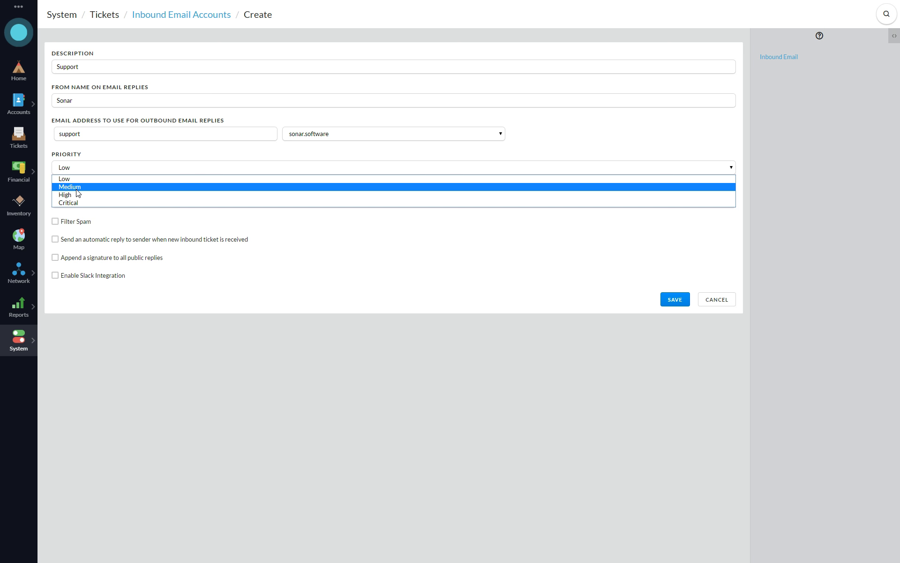
# Choose Medium priority and make the Support ticket group the default responsible party.
pyautogui.click(78, 188)
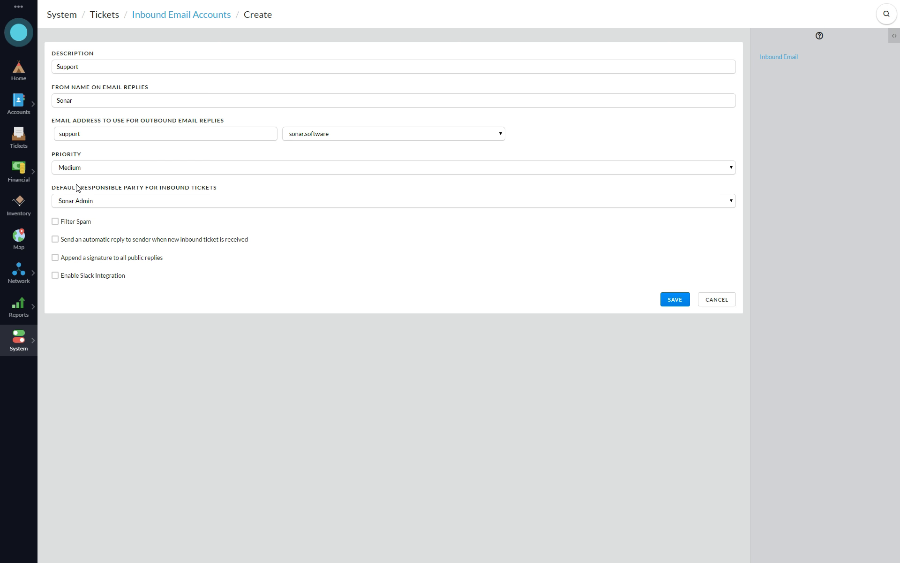
pyautogui.click(110, 202)
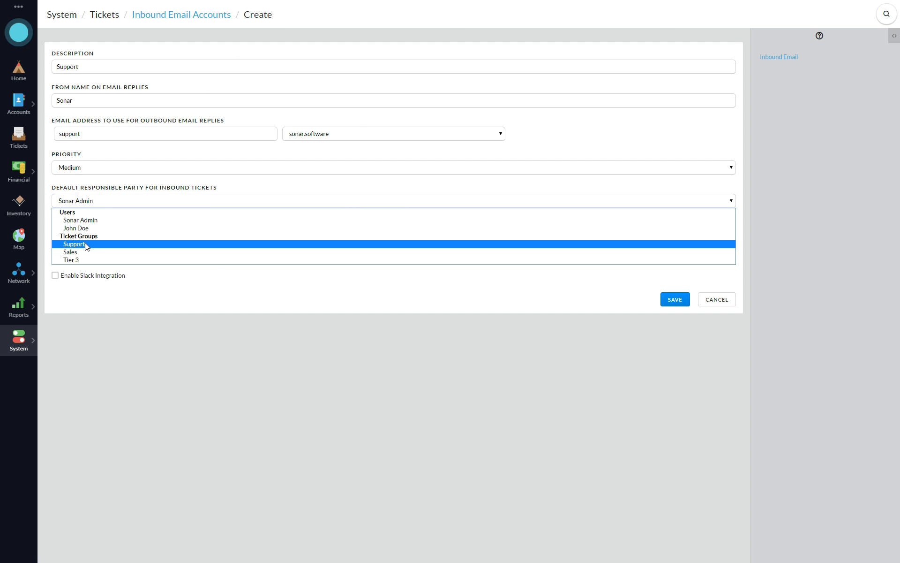
pyautogui.click(97, 249)
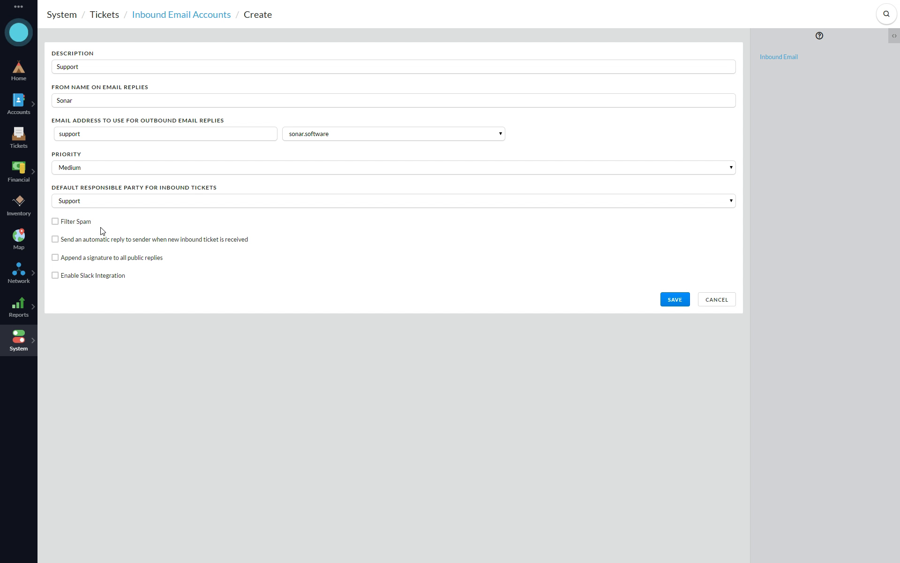
# Try spam filtering with score 10 and 30 days, then disable it and enable automatic sender replies.
pyautogui.click(88, 223)
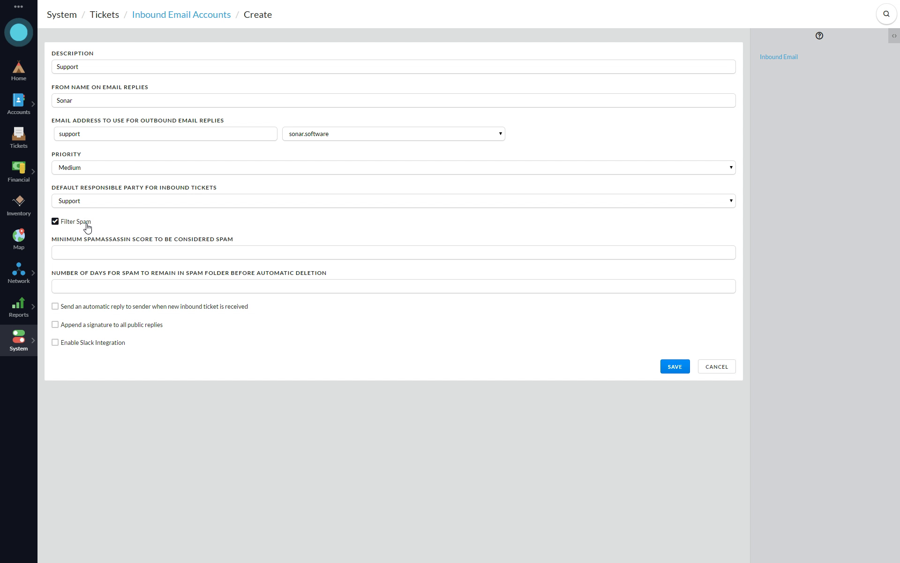
pyautogui.click(186, 251)
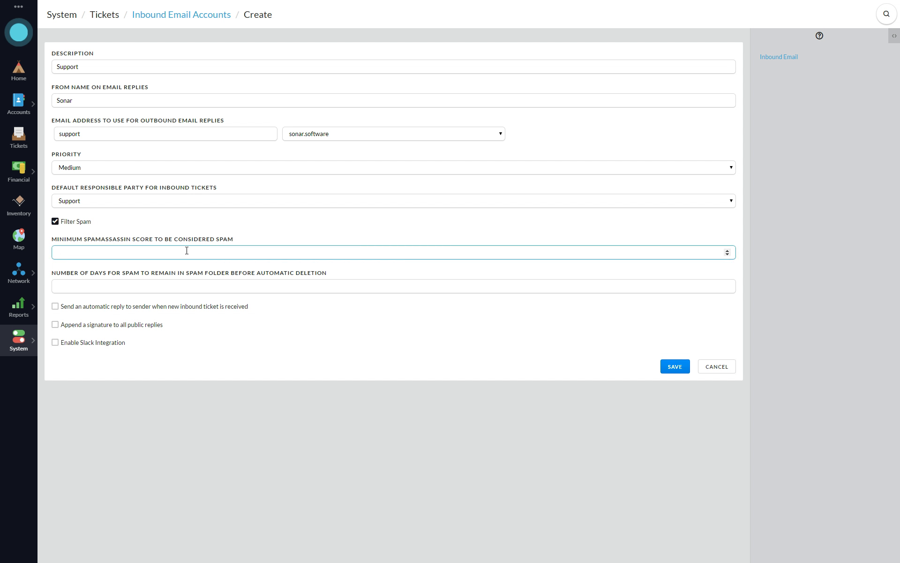
pyautogui.write('10')
pyautogui.click(167, 288)
pyautogui.write('30')
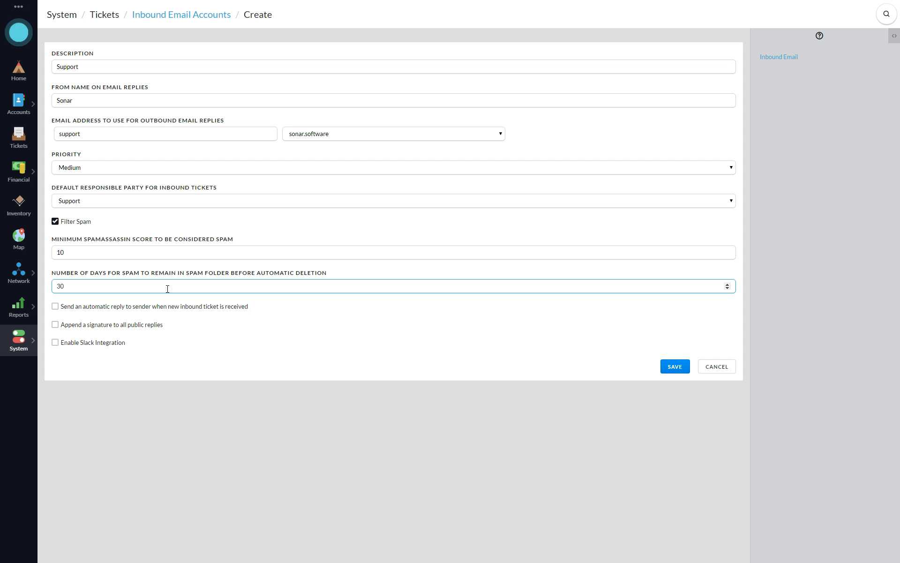
pyautogui.moveTo(83, 253); pyautogui.dragTo(42, 252)
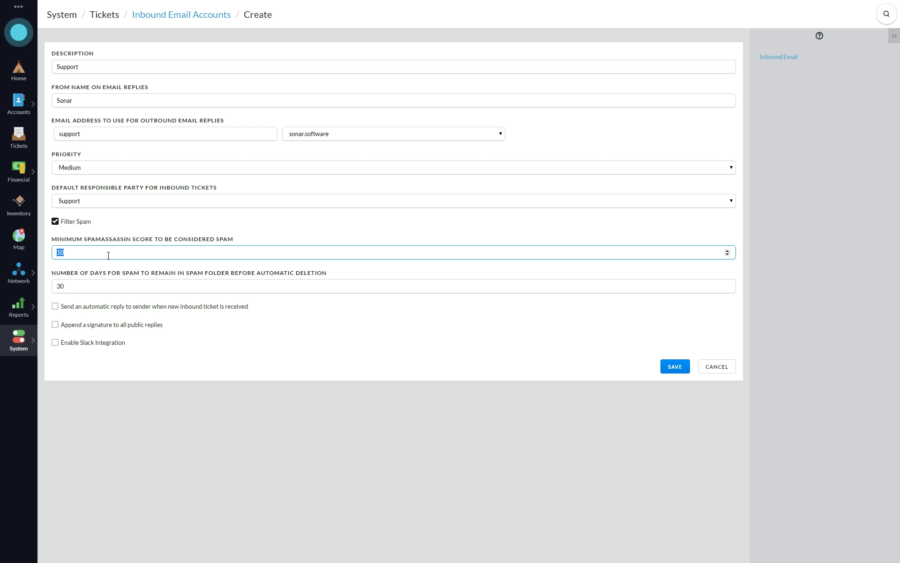
pyautogui.click(75, 222)
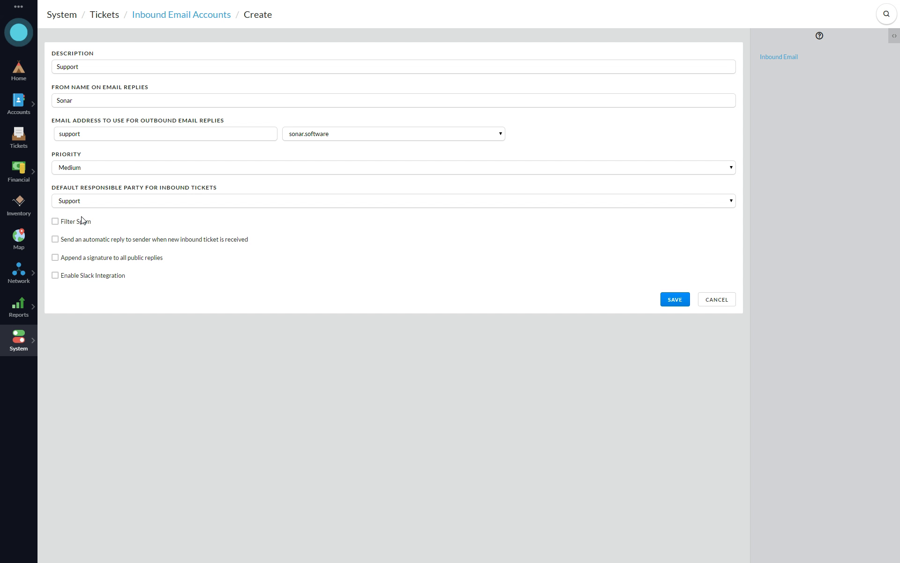
pyautogui.click(174, 239)
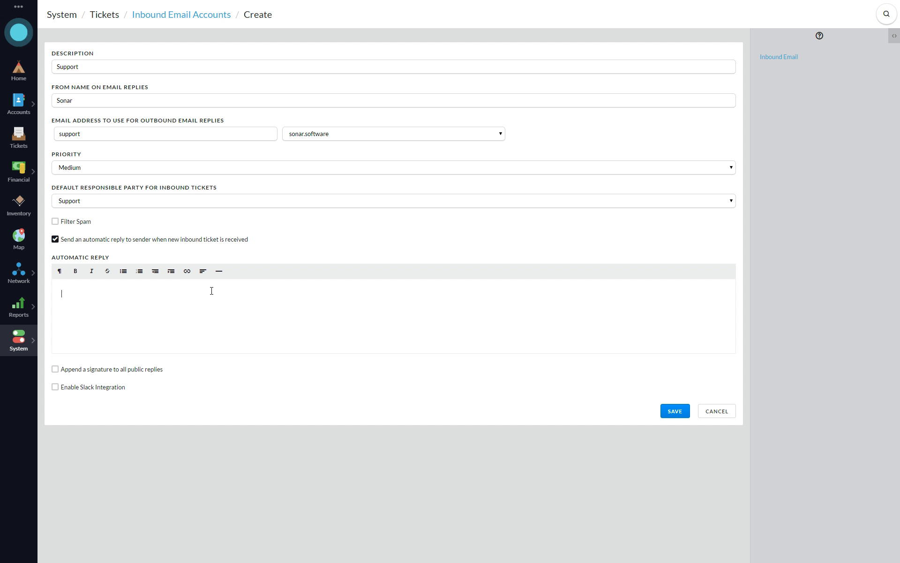
# Turn automatic replies off, enable a reply signature, and start it with [PUBLIC_NAME].
pyautogui.click(154, 240)
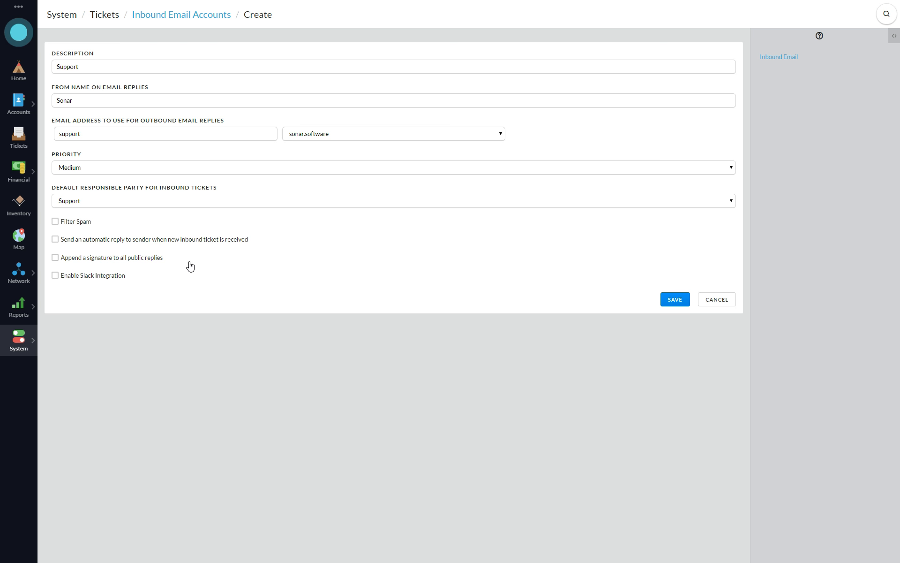
pyautogui.click(140, 257)
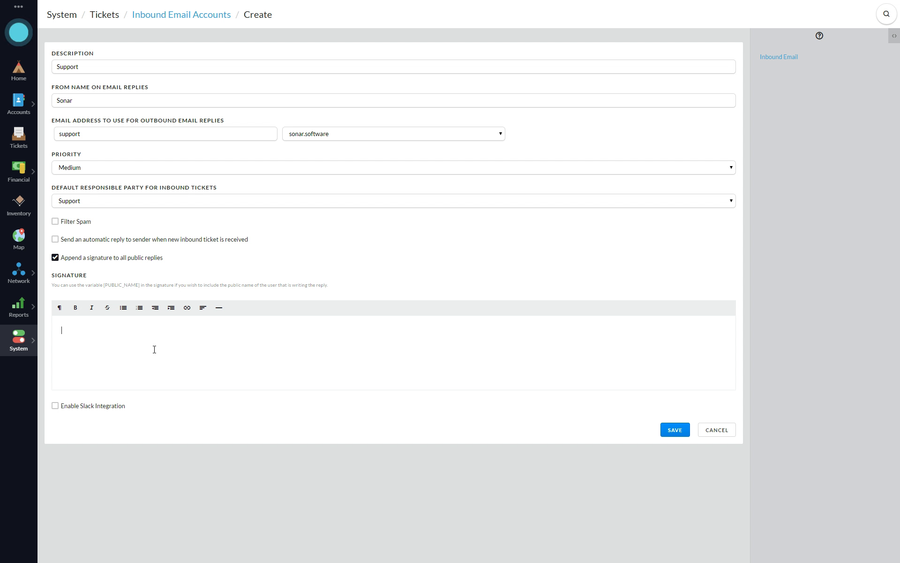
pyautogui.click(154, 349)
pyautogui.moveTo(104, 285)
pyautogui.mouseDown()
pyautogui.moveTo(140, 285)
pyautogui.moveTo(104, 285)
pyautogui.mouseUp()
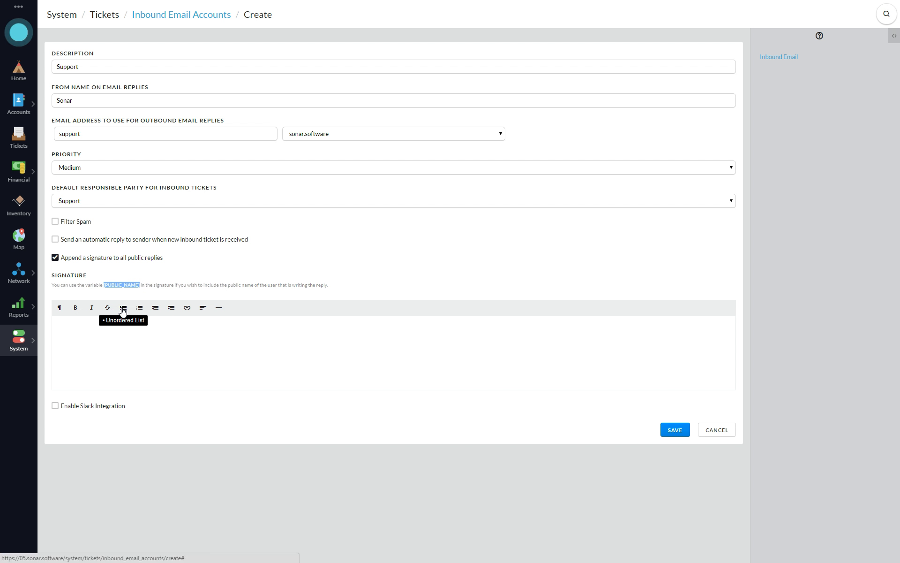
pyautogui.rightClick(112, 284)
pyautogui.click(127, 292)
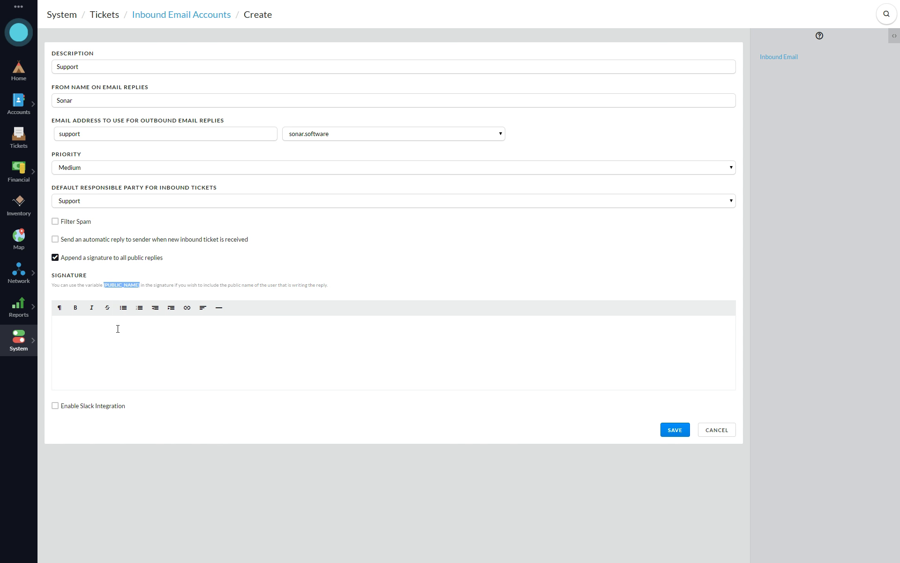
pyautogui.click(117, 328)
pyautogui.hotkey('ctrl', 'v')
pyautogui.write('Sonar Software, I')
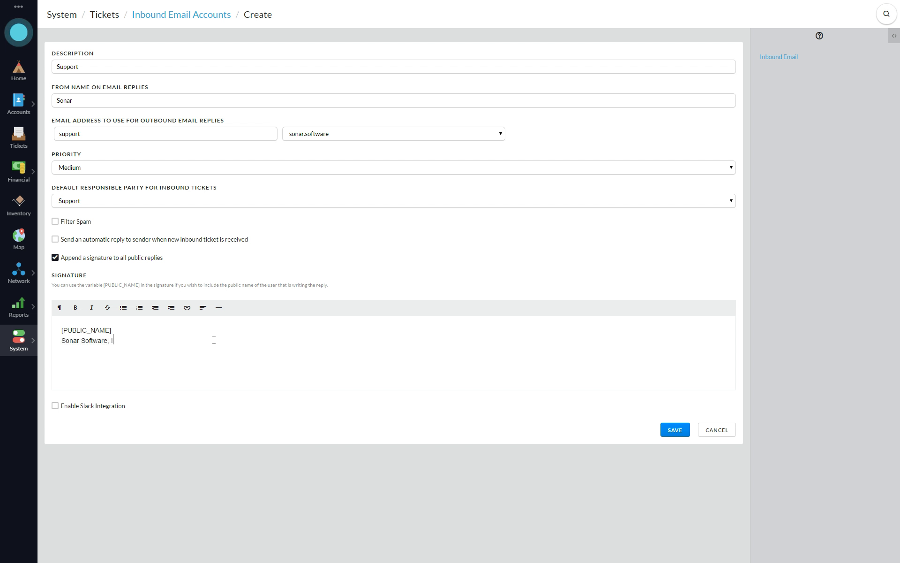
pyautogui.write('nc')
pyautogui.press('Return')
pyautogui.write('https://sonar.software')
pyautogui.moveTo(128, 351); pyautogui.dragTo(50, 351)
pyautogui.click(187, 307)
pyautogui.click(205, 324)
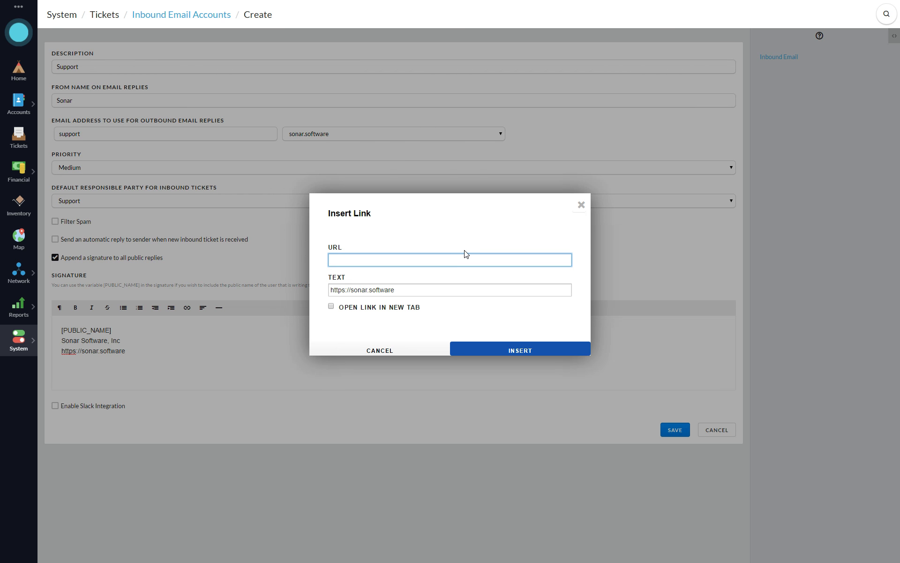
pyautogui.write('https://sonar.softwar')
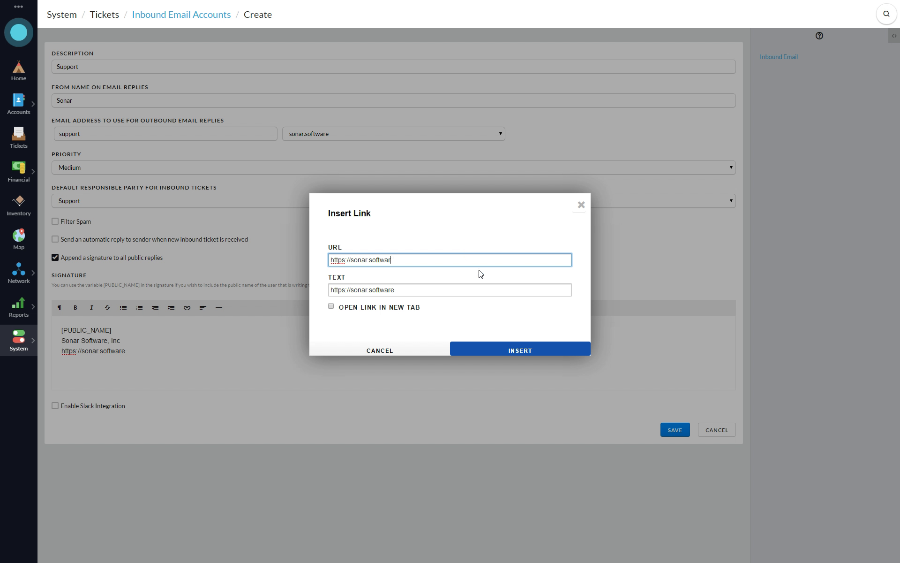
pyautogui.write('e')
pyautogui.click(518, 347)
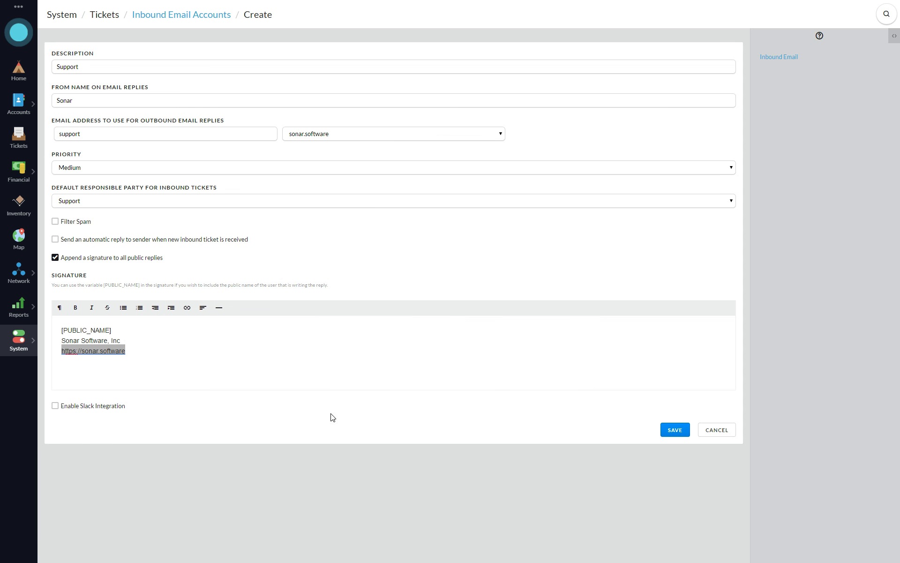
pyautogui.click(160, 350)
pyautogui.click(97, 406)
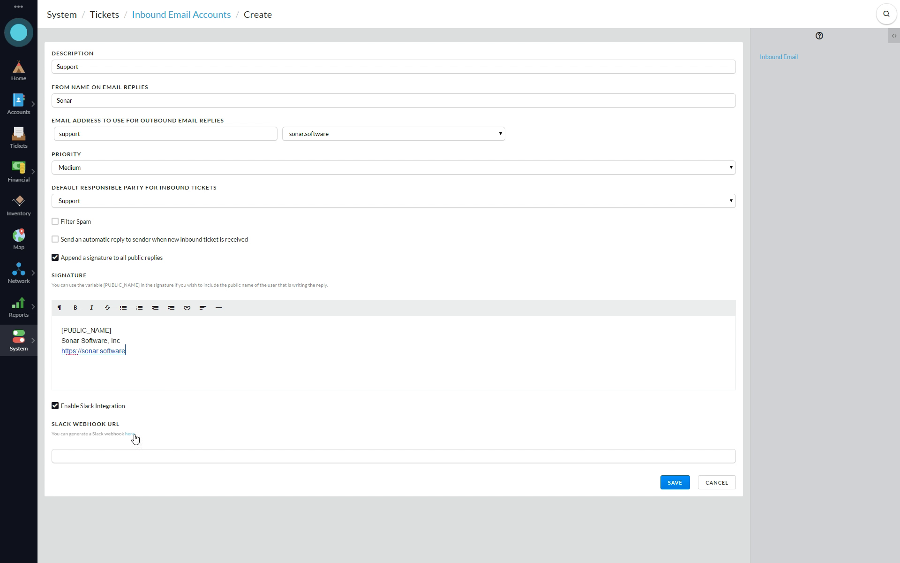
# Disable Slack integration again and save the Support inbound email account.
pyautogui.click(76, 457)
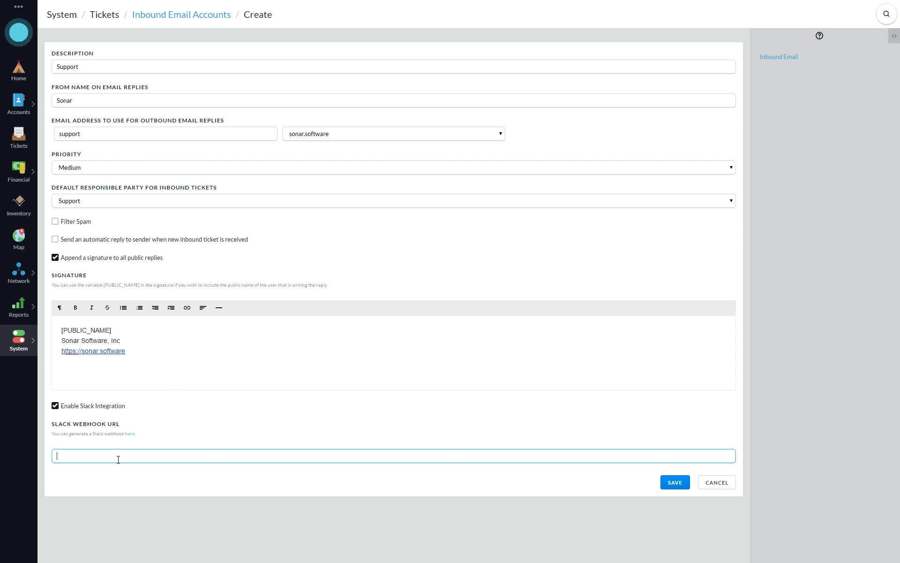
pyautogui.click(101, 406)
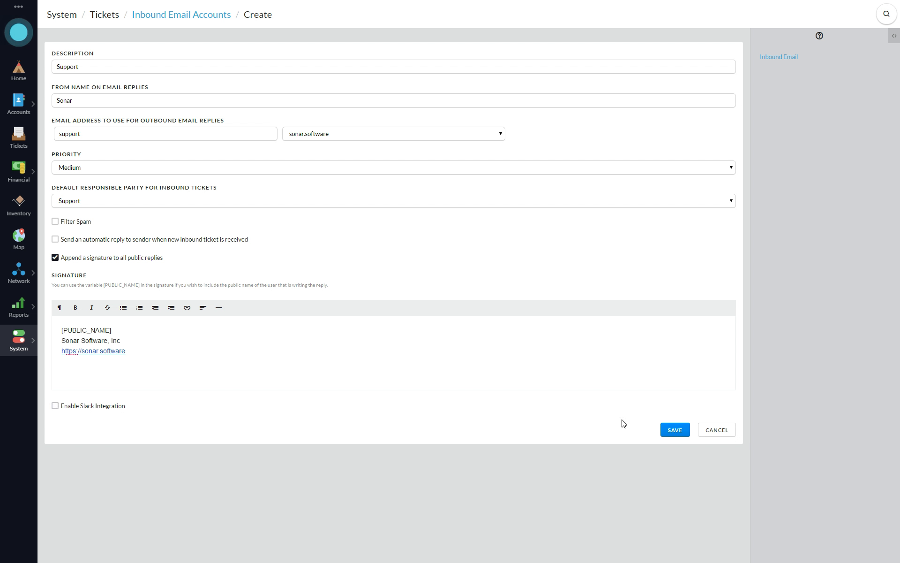
pyautogui.click(675, 430)
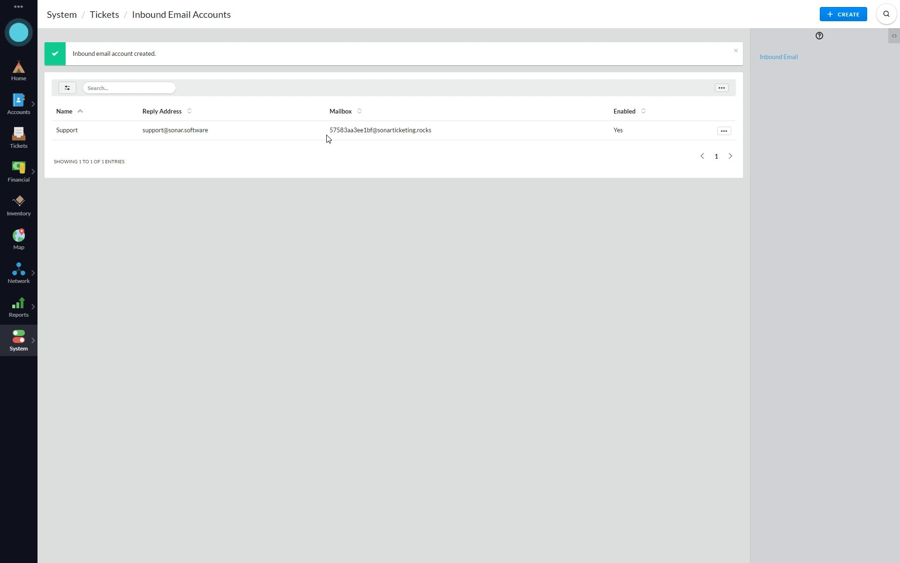
pyautogui.moveTo(330, 131); pyautogui.dragTo(444, 125)
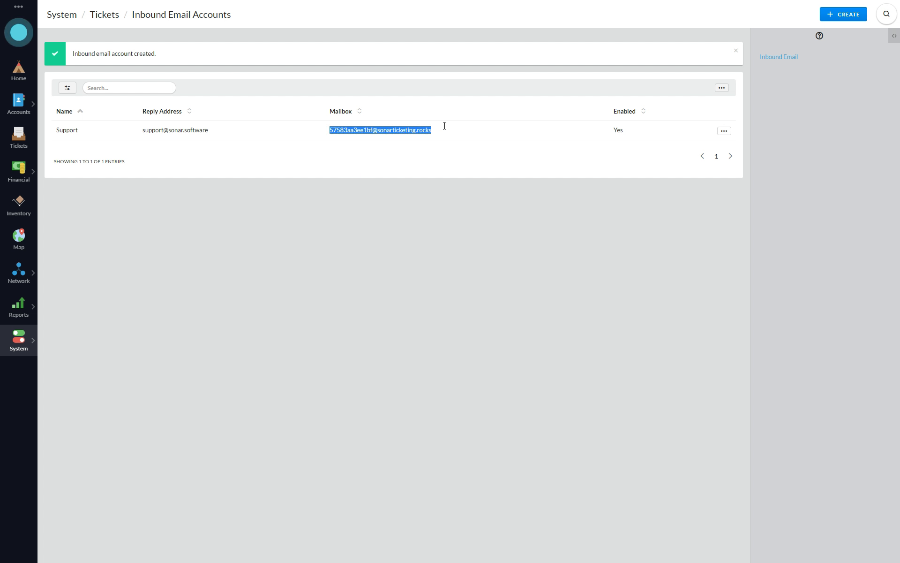
pyautogui.click(342, 126)
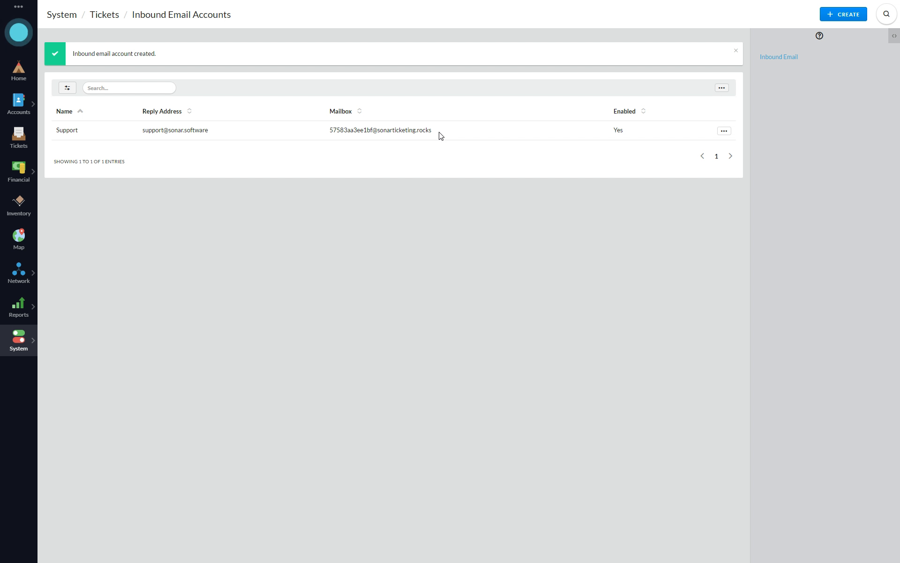
pyautogui.moveTo(431, 130); pyautogui.dragTo(326, 131)
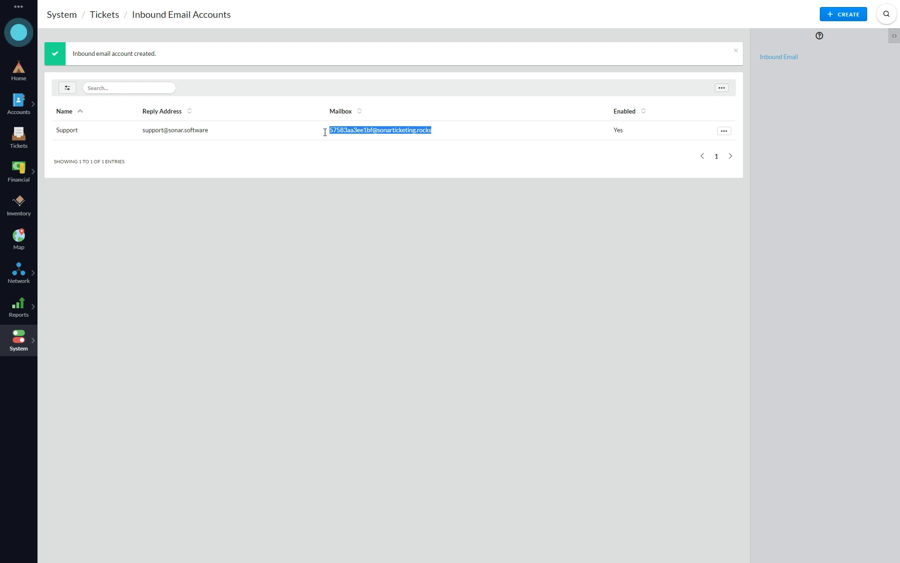
pyautogui.click(423, 172)
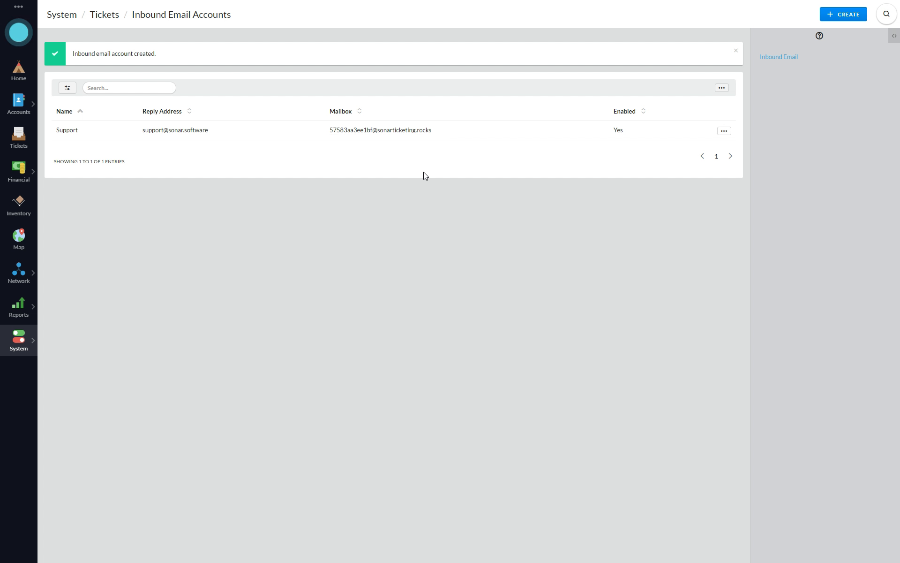